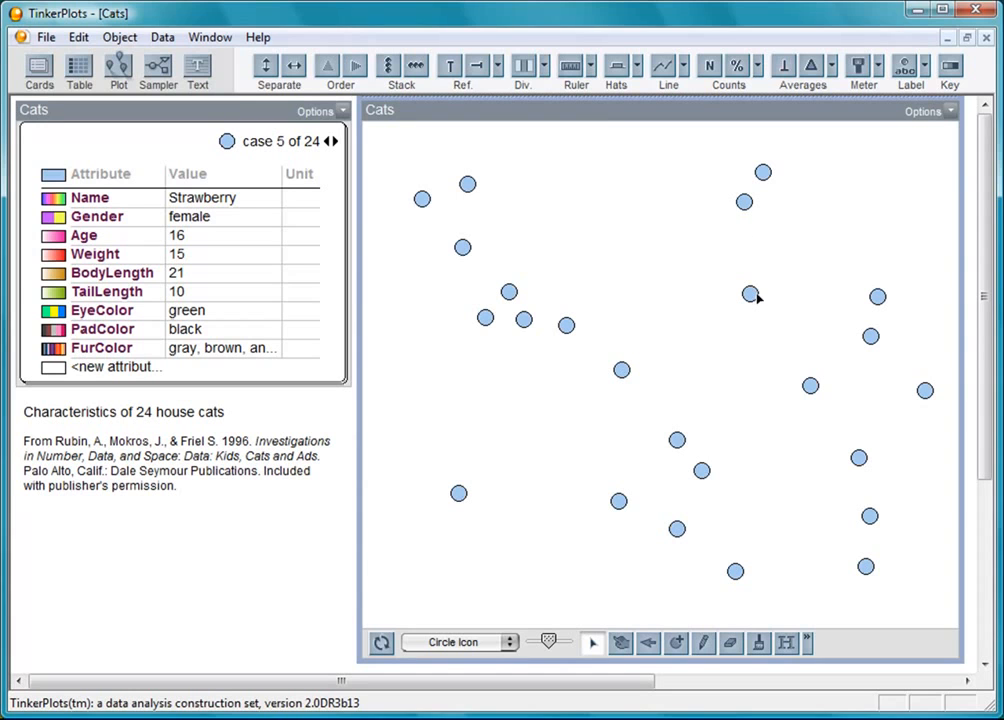
# - Show Mittens on the case card, then advance to case 12, Peebles
pyautogui.click(621, 370)
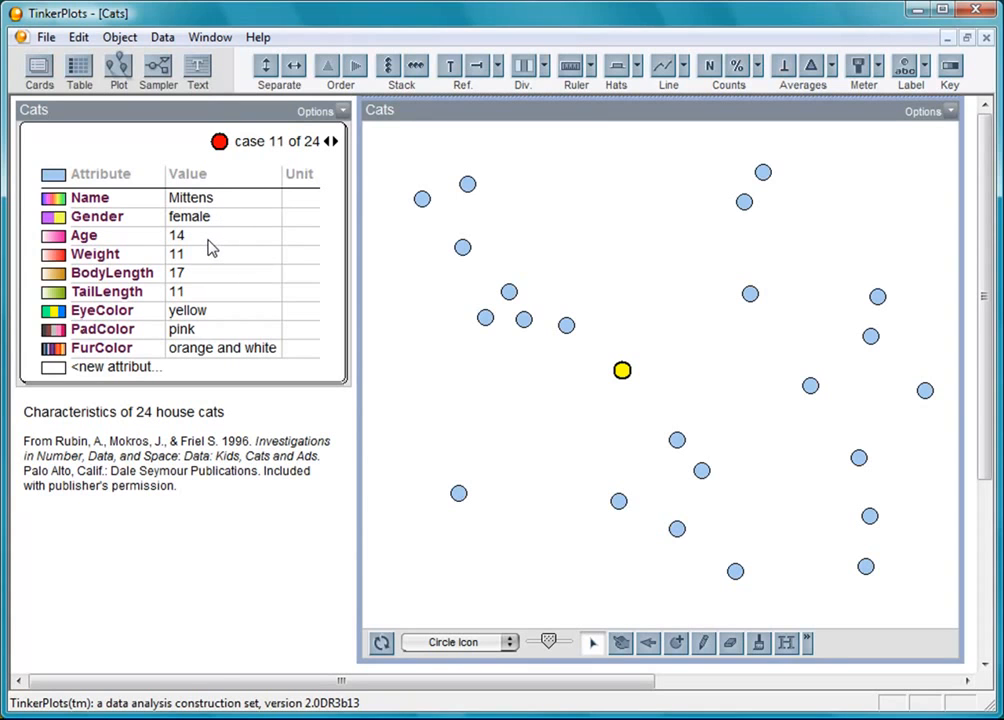
pyautogui.click(335, 141)
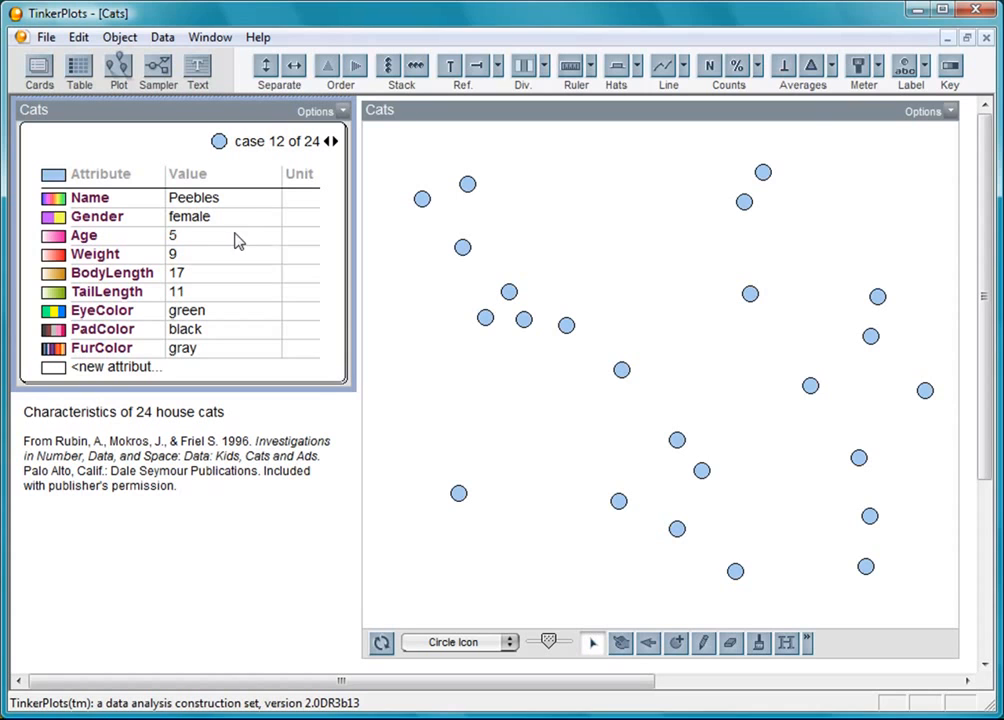
# - Colour the cats by Gender with a key, then by Age (1–18), and inspect 18-year-old Alexander
pyautogui.click(108, 218)
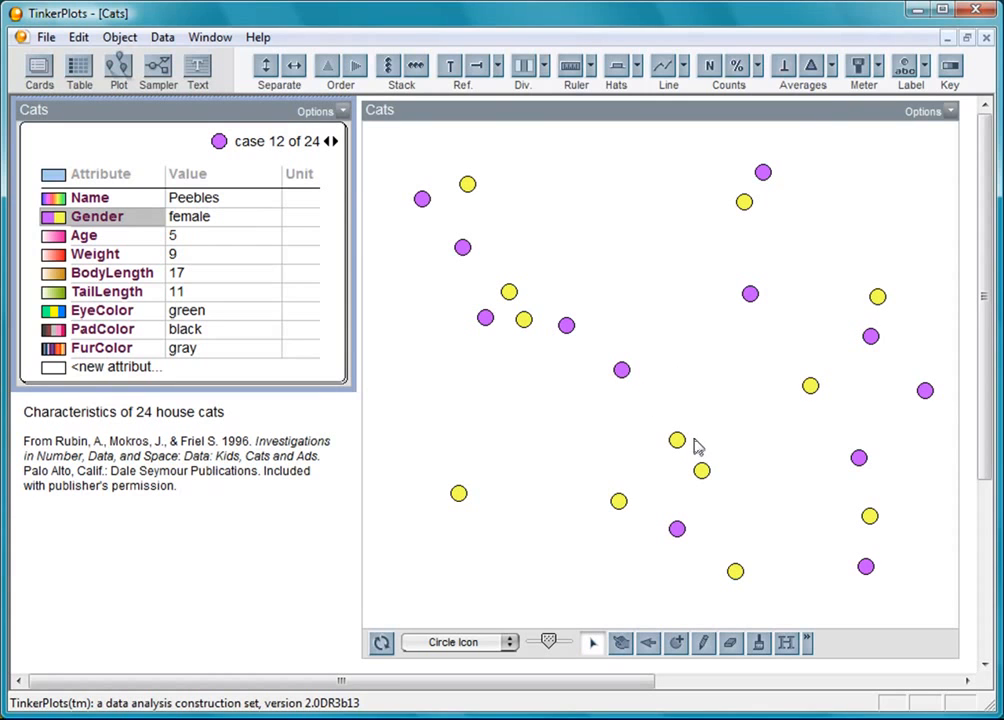
pyautogui.click(950, 70)
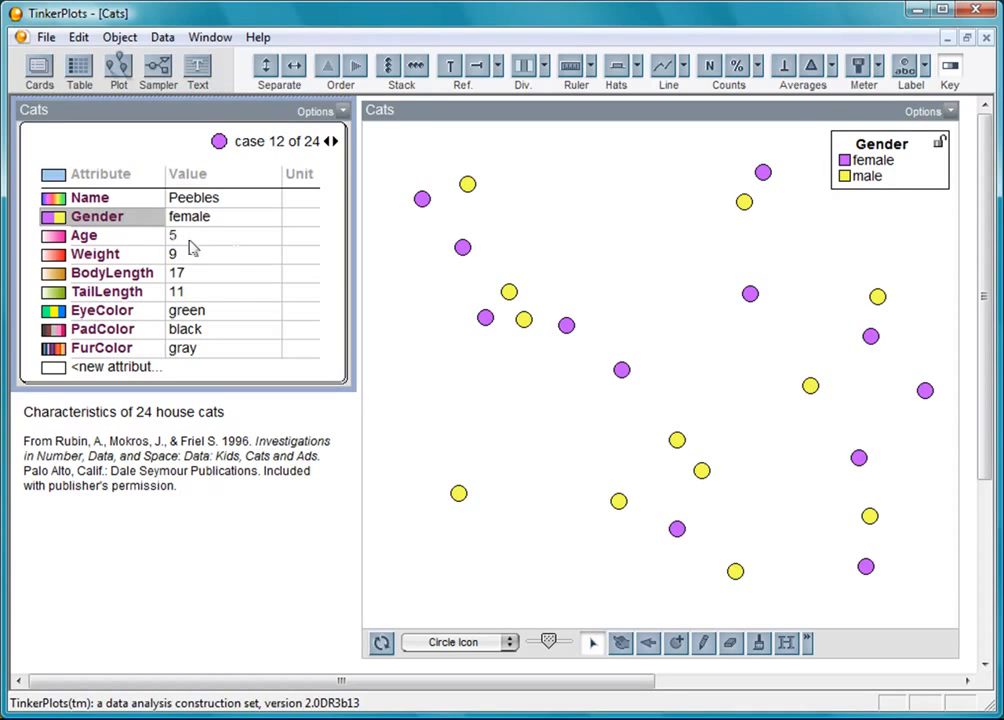
pyautogui.click(84, 236)
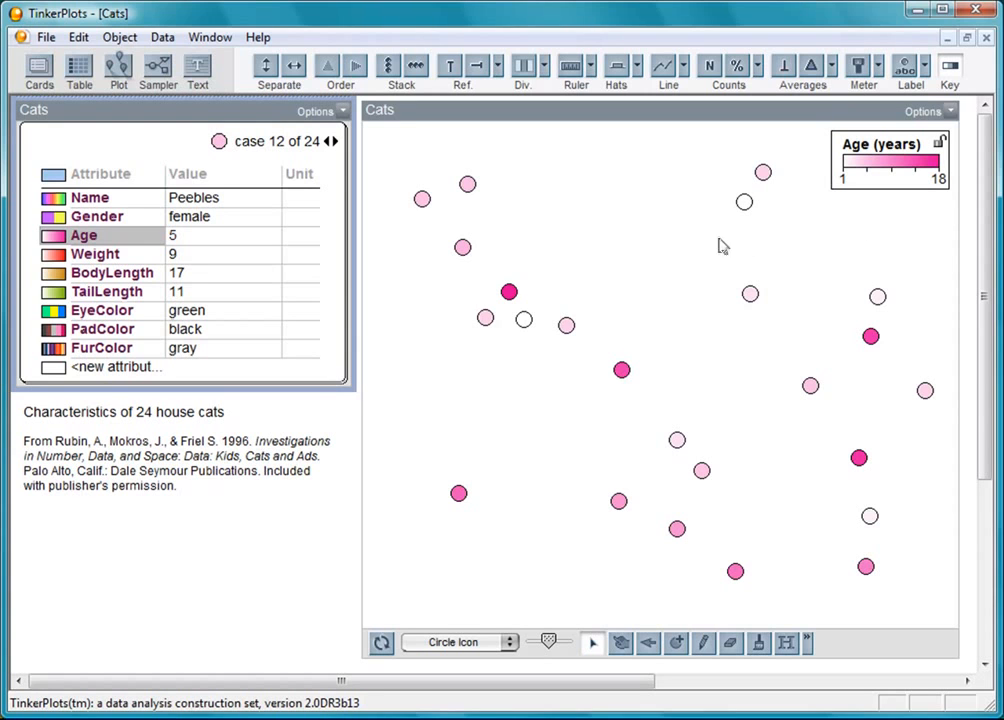
pyautogui.click(509, 292)
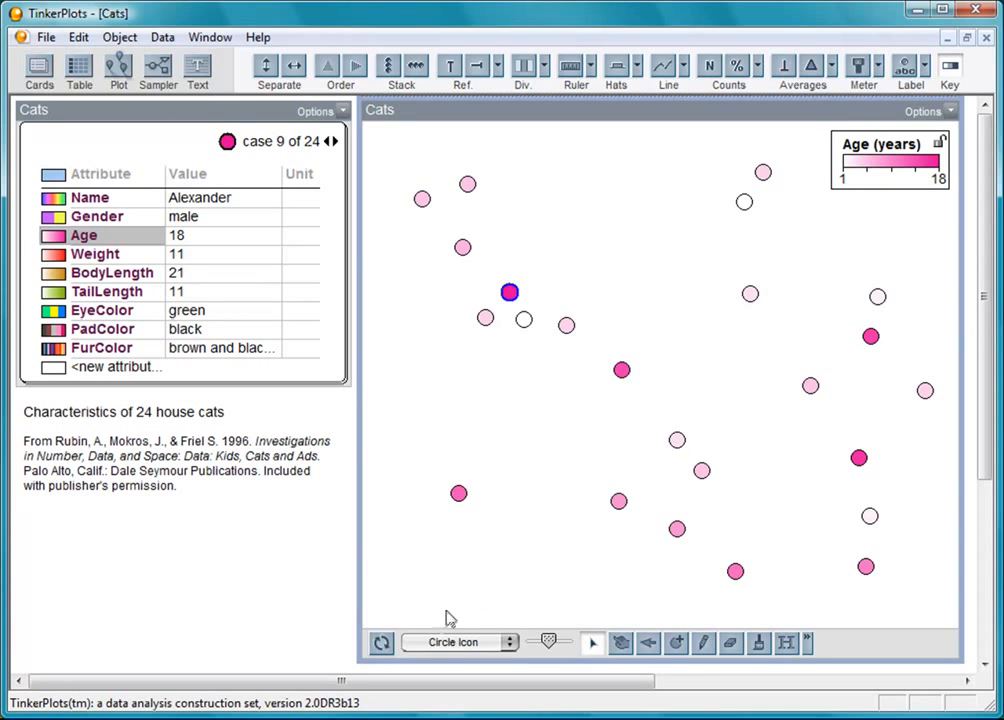
# - Mix up the cats, recolour them by Weight, and order them left to right by weight
pyautogui.click(382, 643)
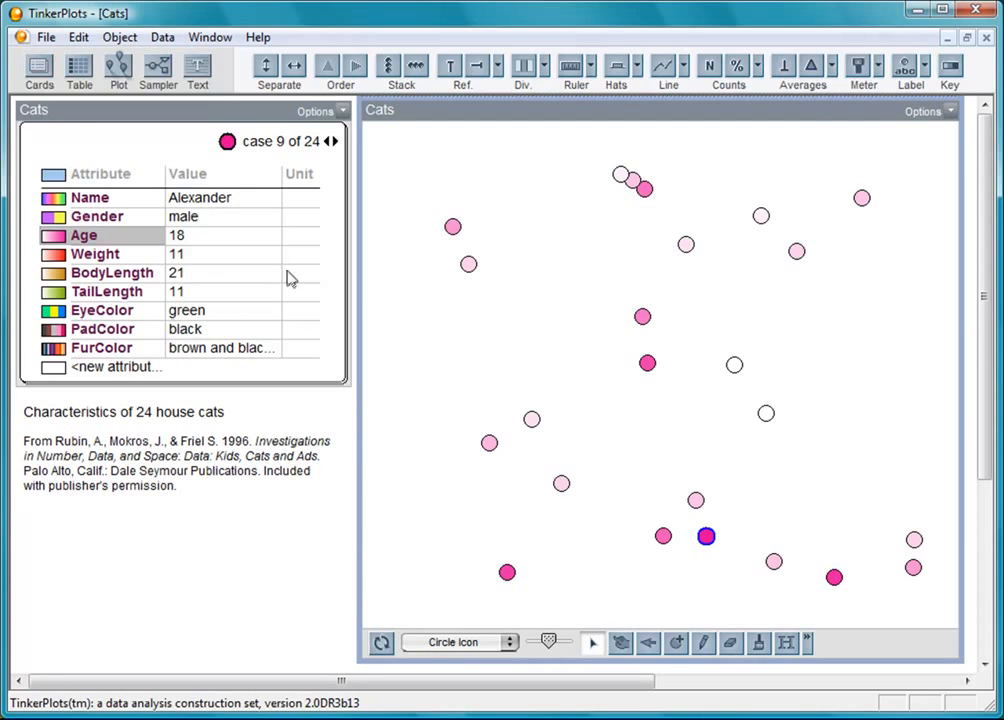
pyautogui.click(422, 243)
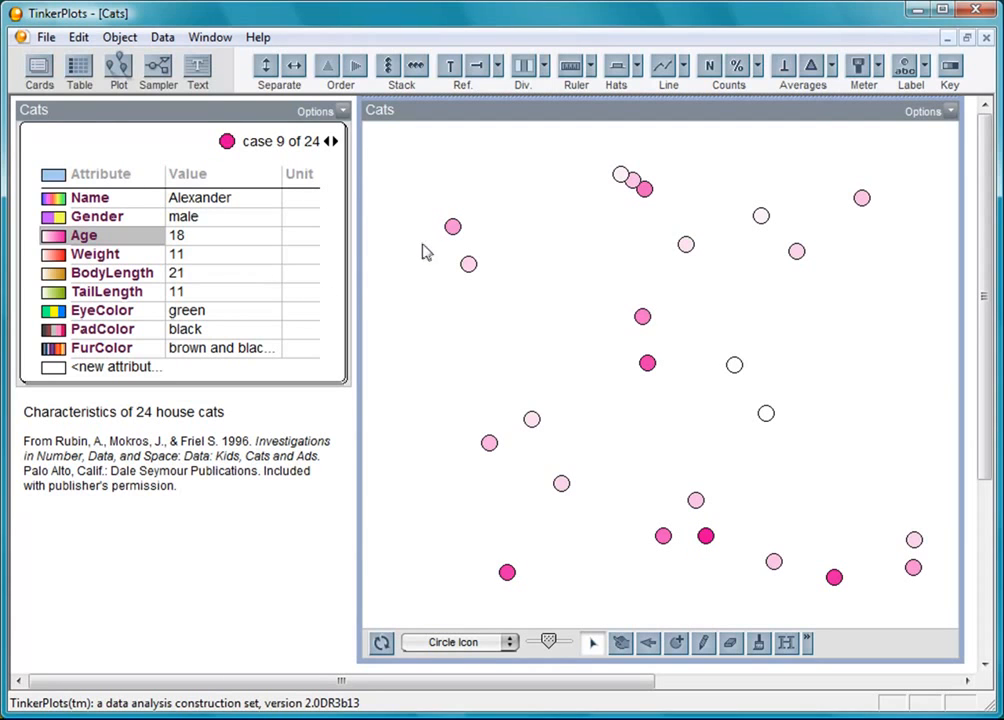
pyautogui.click(101, 258)
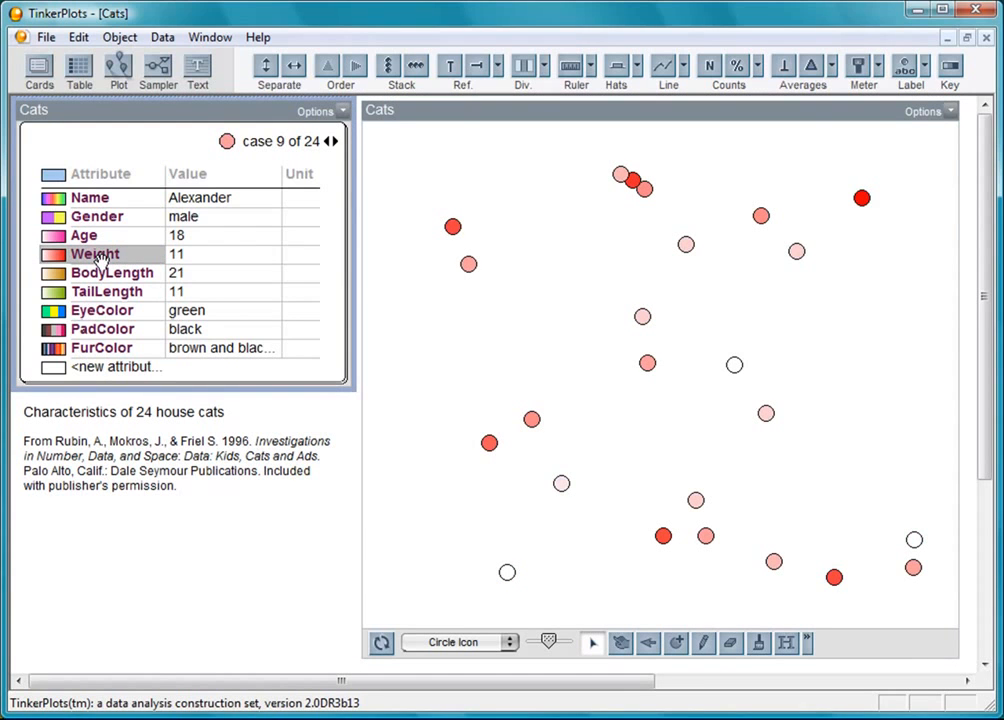
pyautogui.click(356, 68)
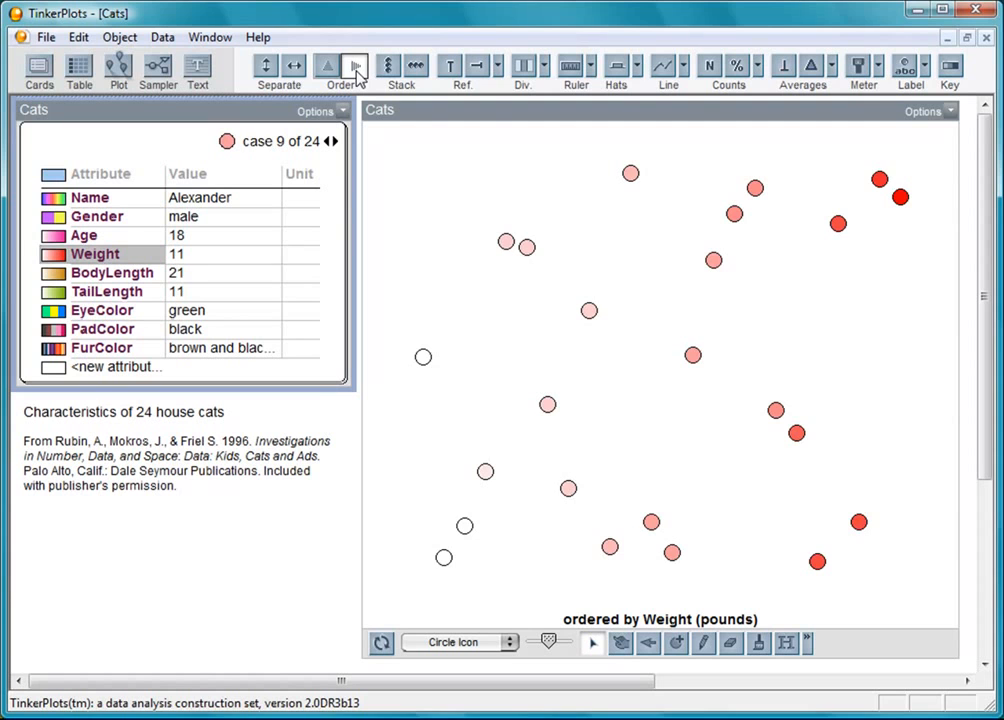
# - Remove the weight ordering, then stack the 24 cats into a row and finally a vertical column
pyautogui.click(357, 70)
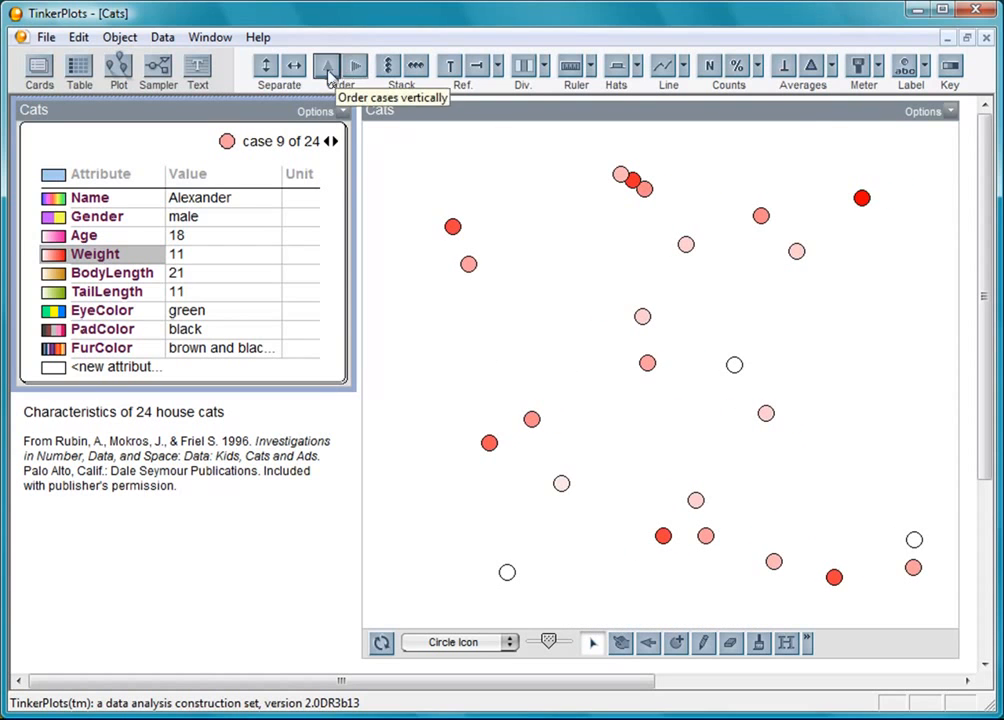
pyautogui.click(328, 70)
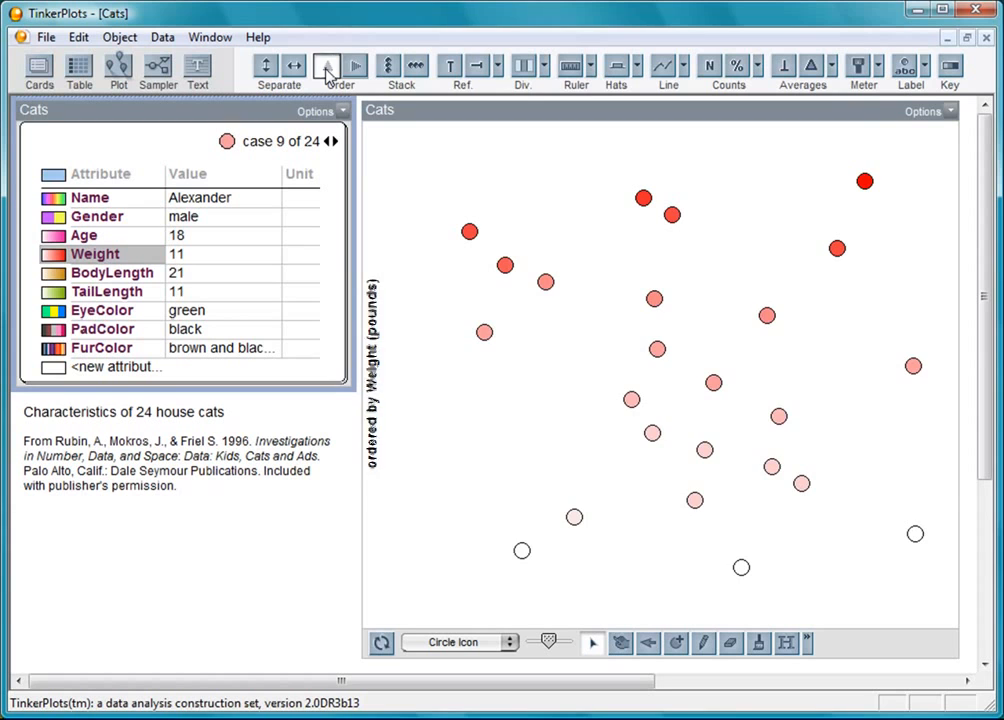
pyautogui.click(328, 70)
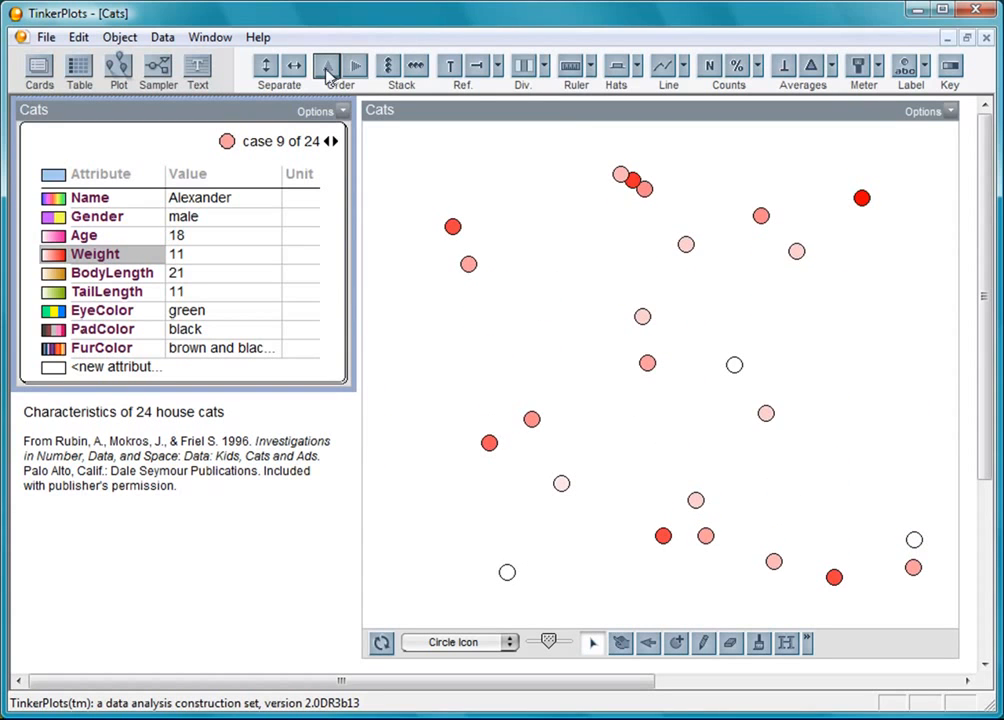
pyautogui.click(413, 81)
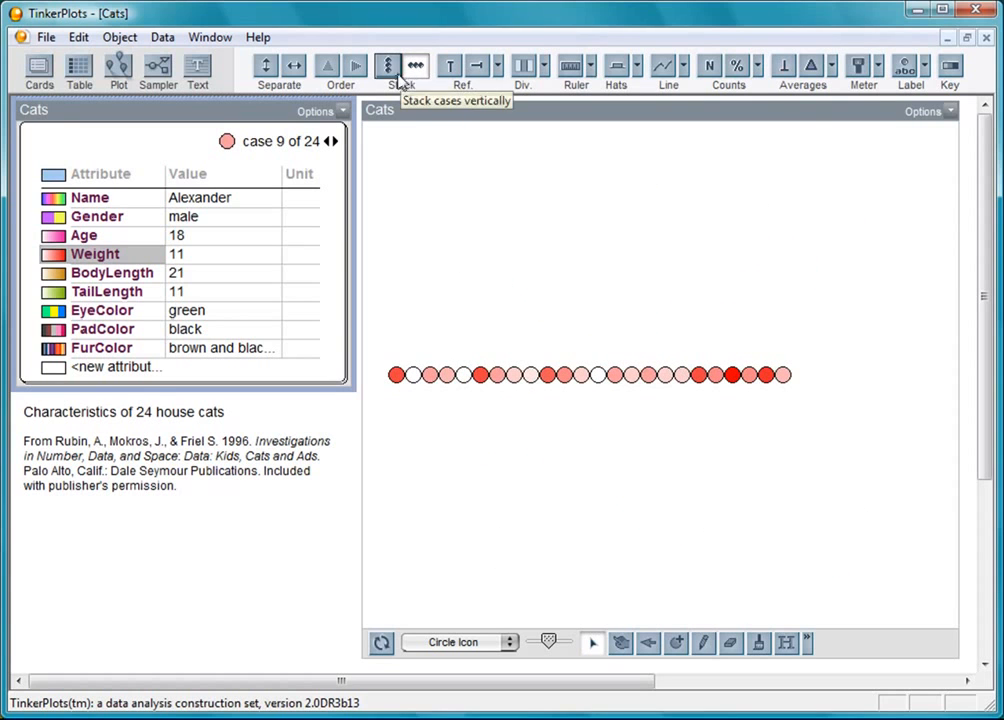
pyautogui.click(393, 80)
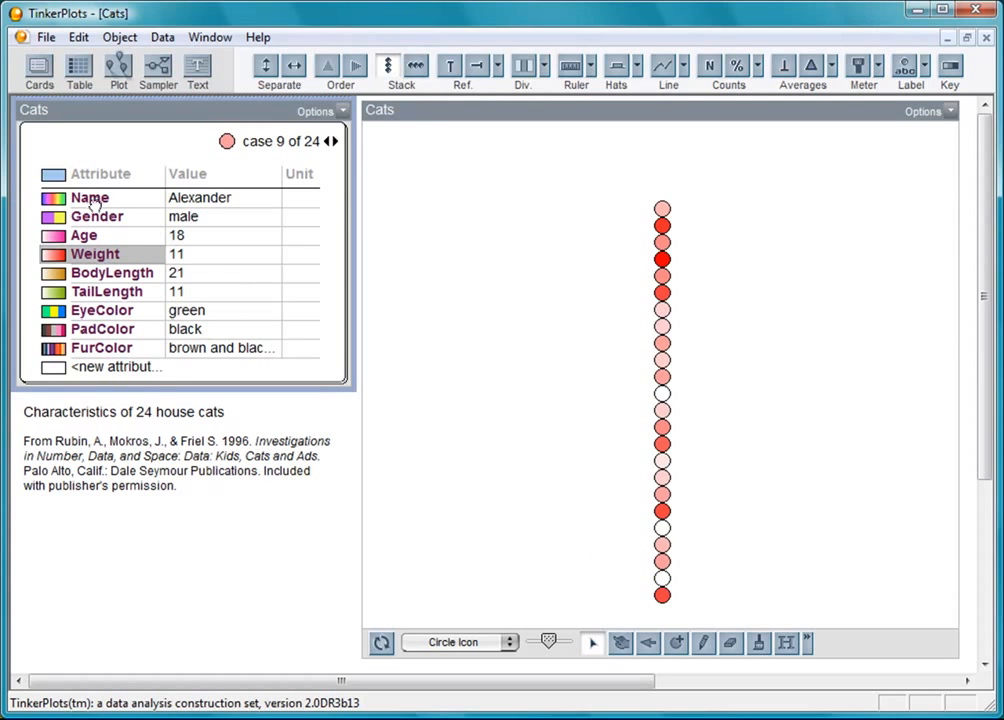
# - Colour and label the cats by Name, recolour by Weight, order vertically, then mix them up
pyautogui.click(100, 197)
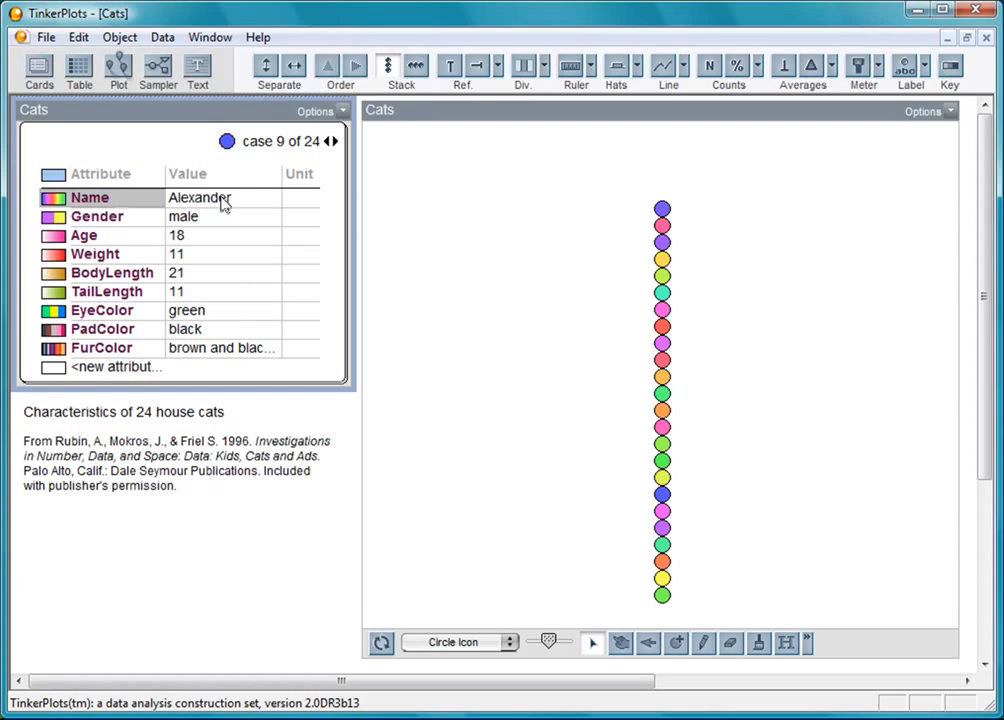
pyautogui.click(905, 68)
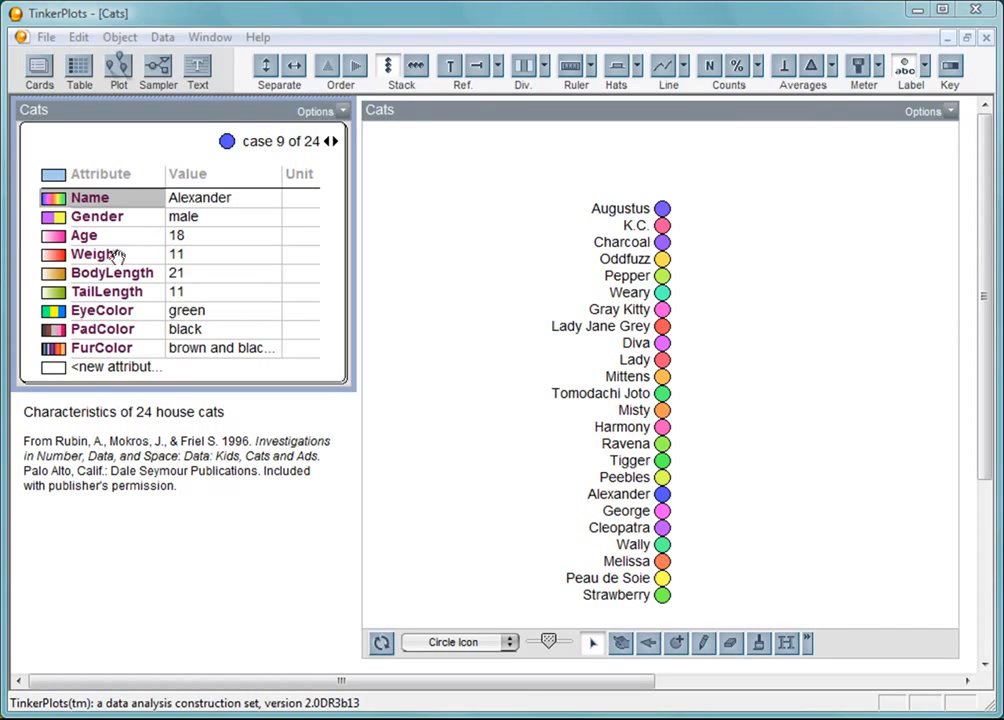
pyautogui.click(106, 254)
pyautogui.click(327, 67)
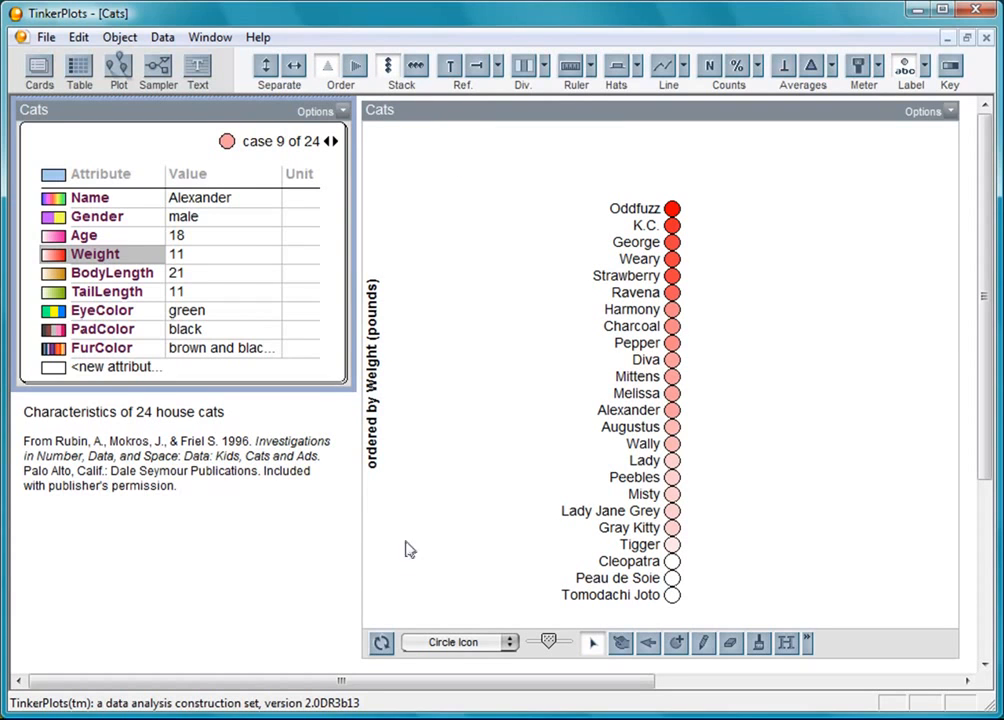
pyautogui.click(381, 645)
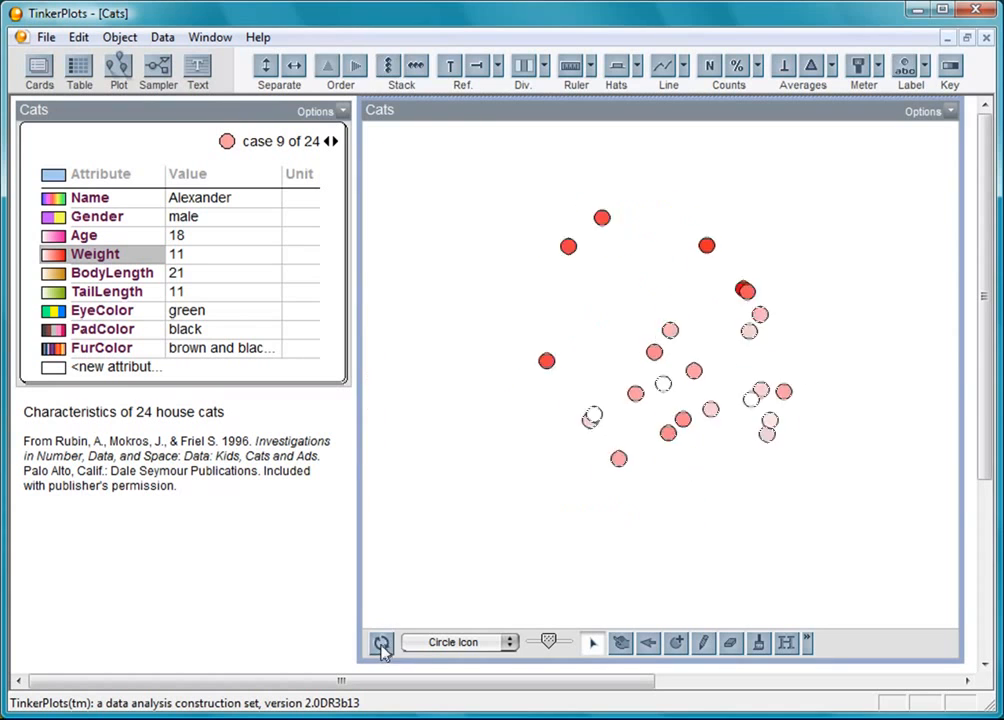
# - Add a Weight key, separate and stack the cats, and refine bins into a 7–18 pound axis
pyautogui.click(949, 70)
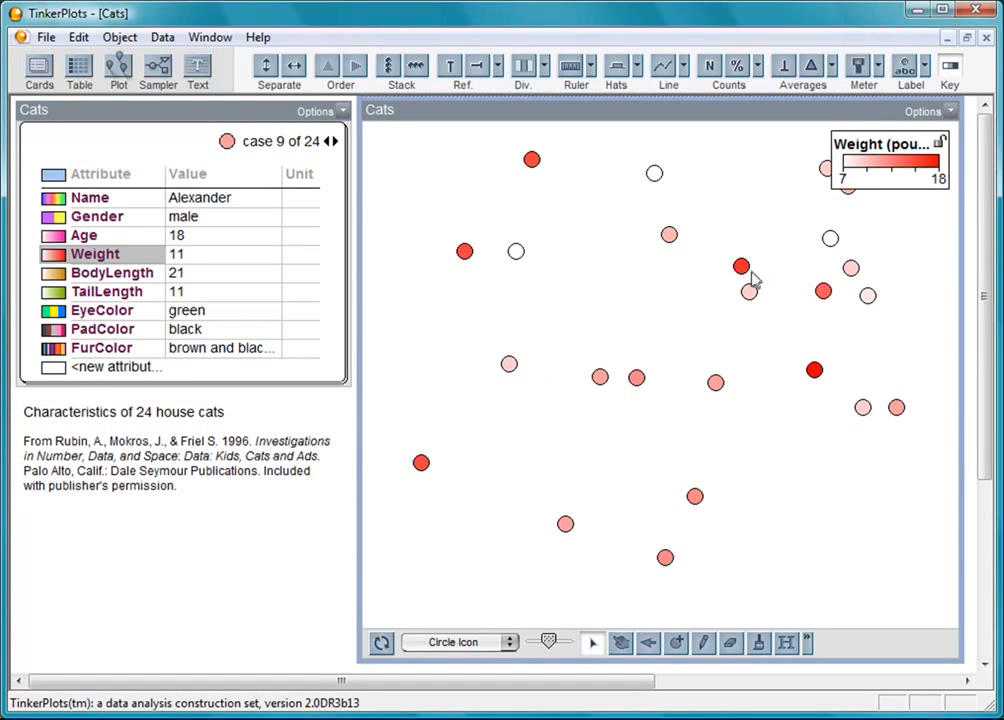
pyautogui.moveTo(742, 268); pyautogui.dragTo(780, 256)
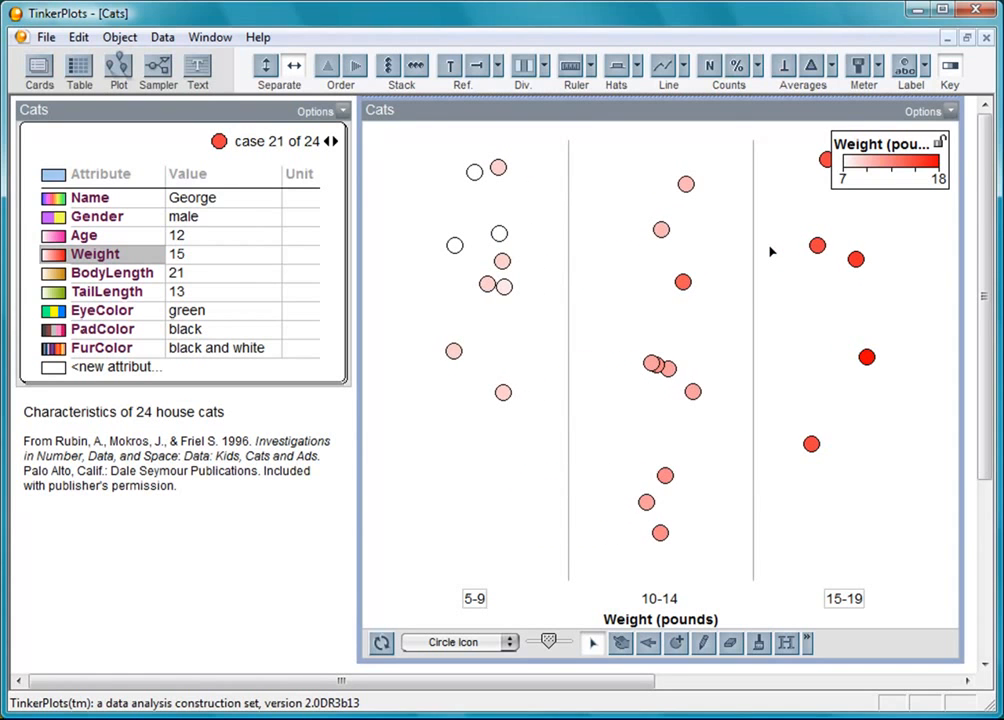
pyautogui.click(391, 74)
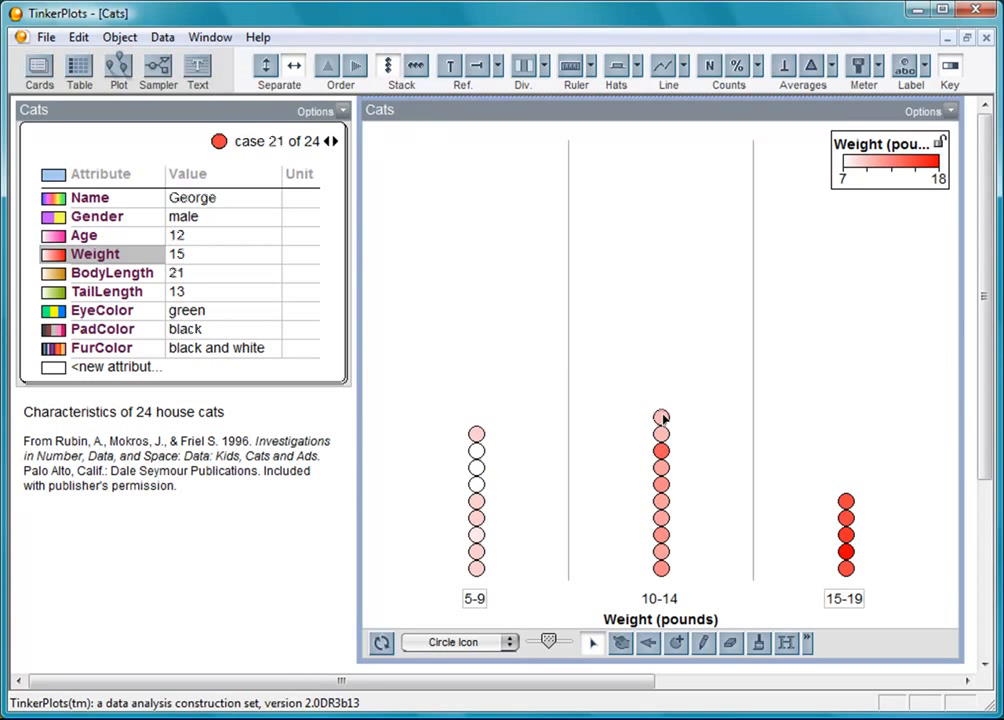
pyautogui.moveTo(663, 418); pyautogui.dragTo(677, 410)
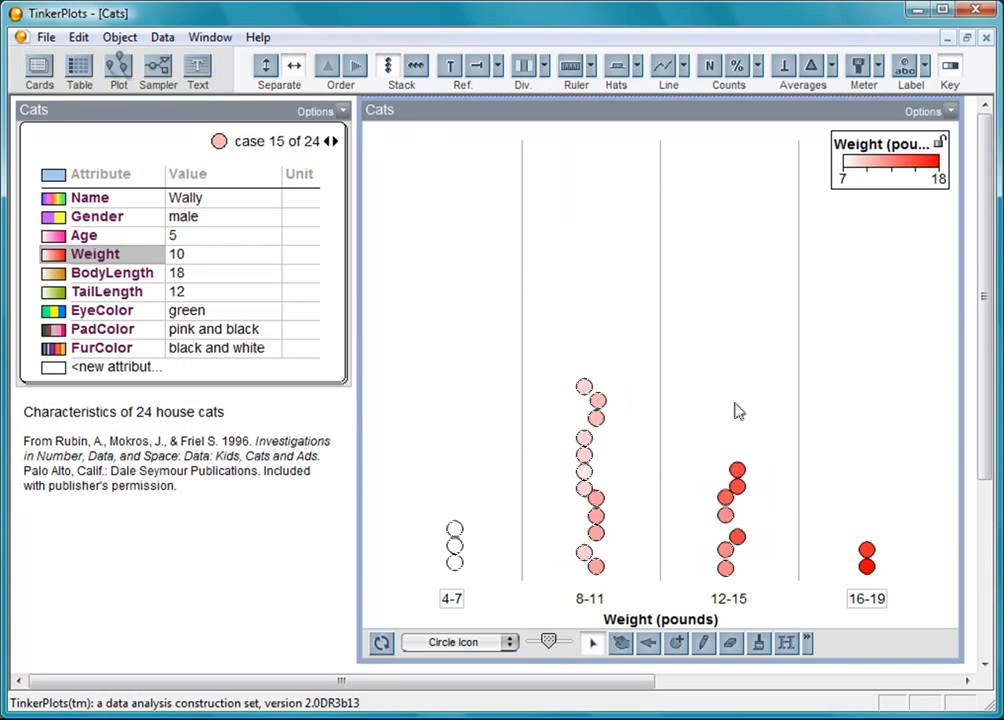
pyautogui.moveTo(731, 557); pyautogui.dragTo(769, 550)
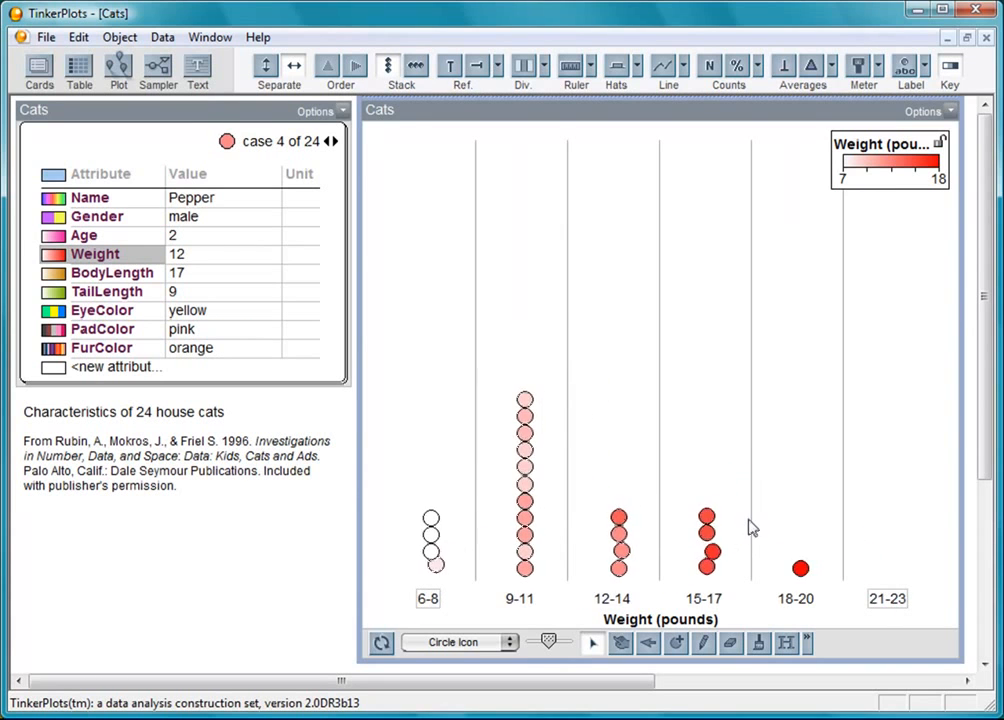
pyautogui.moveTo(706, 533); pyautogui.dragTo(791, 532)
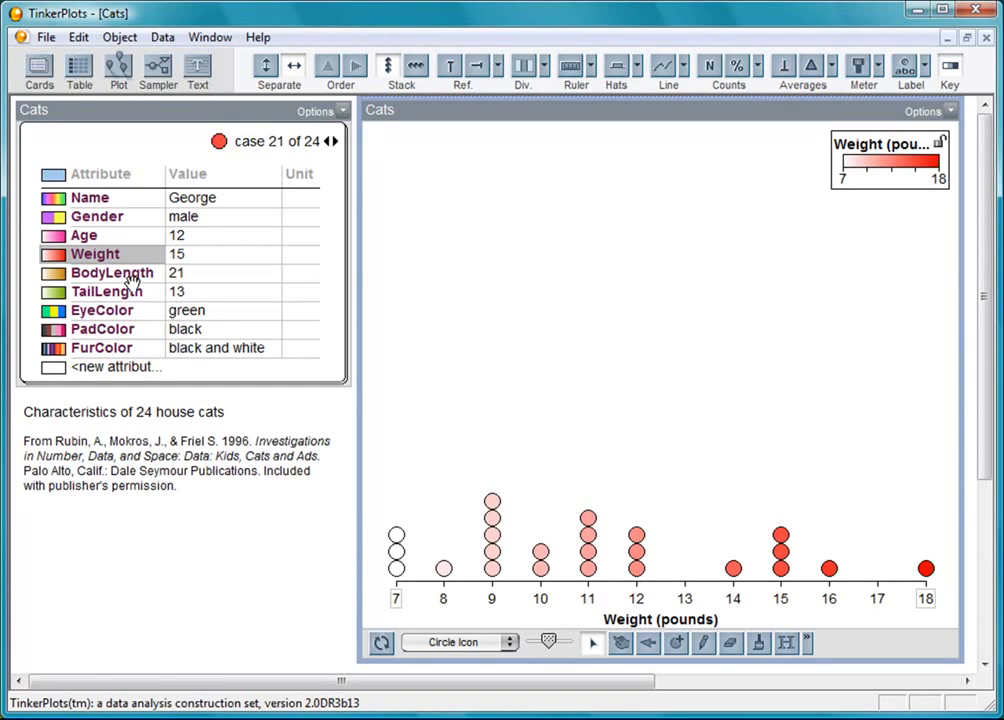
# - Put BodyLength (14–24 inches) on the horizontal axis and colour the dots by Age, then Gender
pyautogui.click(131, 280)
pyautogui.moveTo(73, 277); pyautogui.dragTo(625, 622)
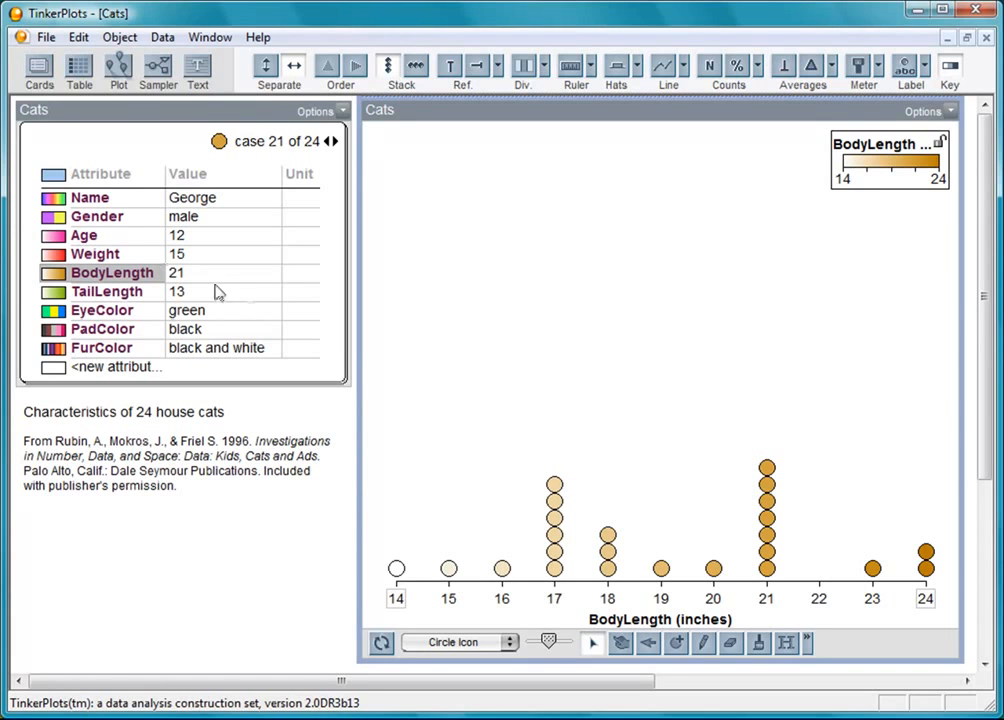
pyautogui.click(90, 236)
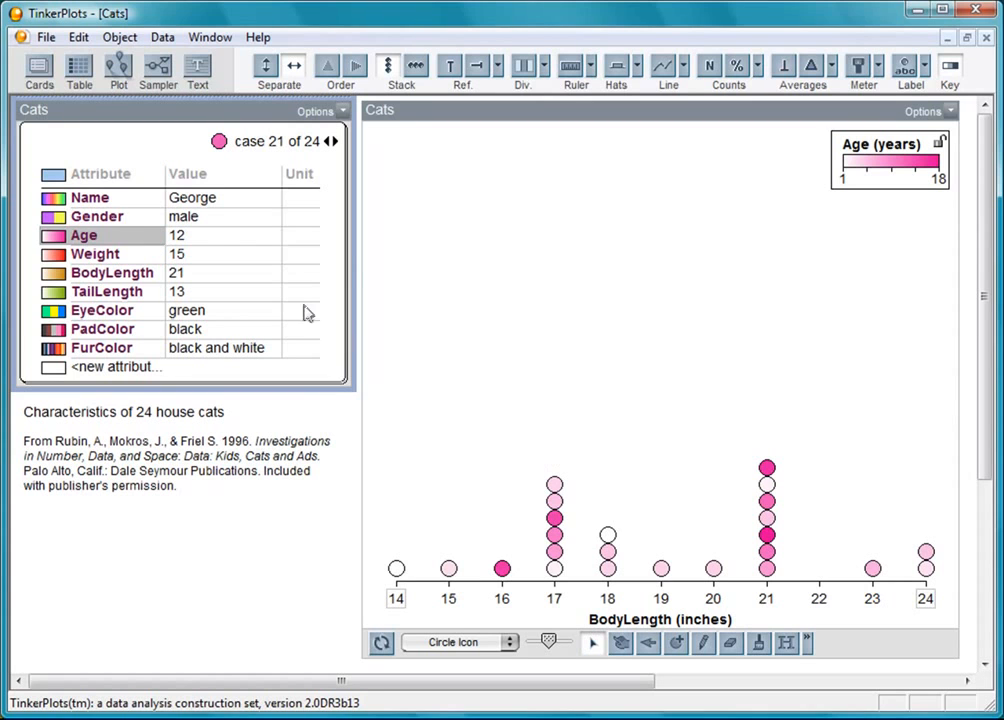
pyautogui.click(95, 218)
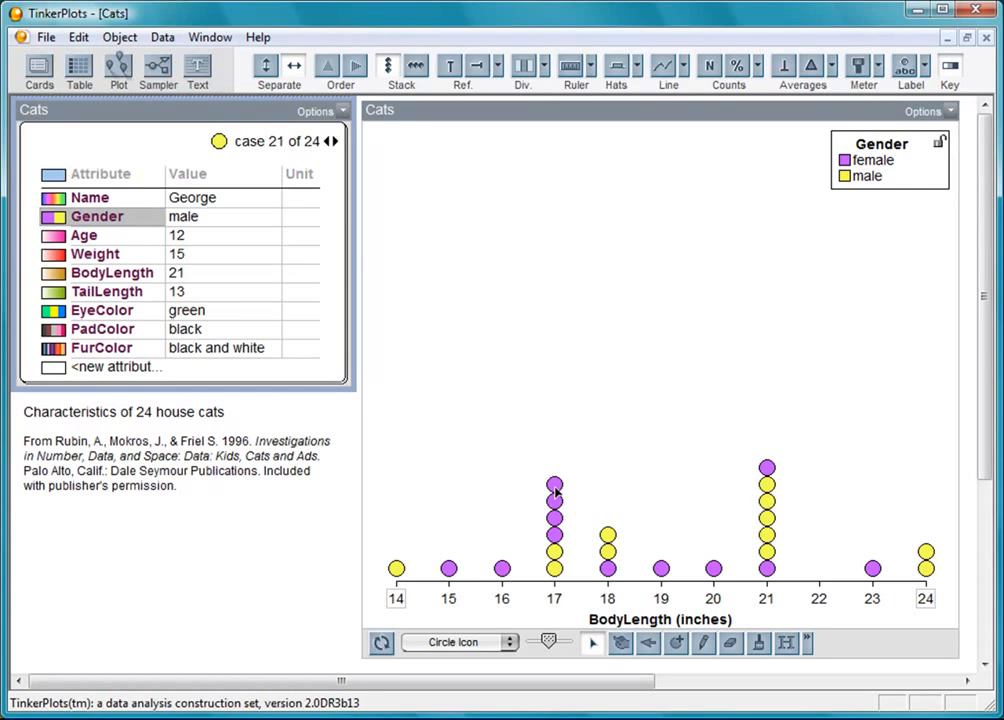
# - Separate female and male rows, mark each mean, add a reference line at 19.77, and shrink icons
pyautogui.moveTo(555, 488); pyautogui.dragTo(531, 343)
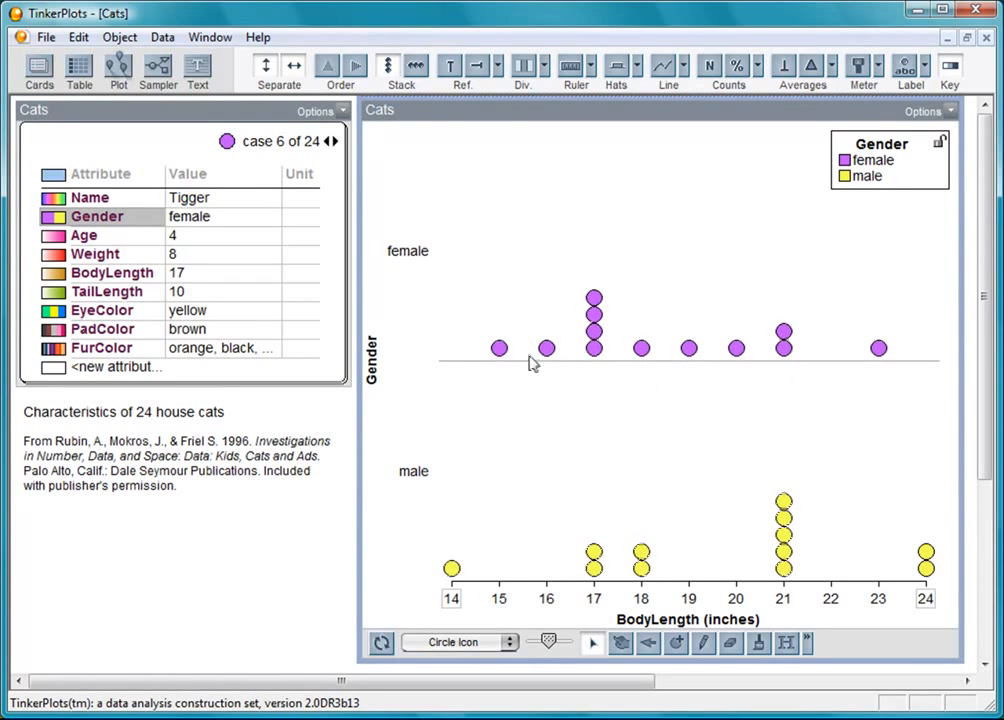
pyautogui.click(812, 70)
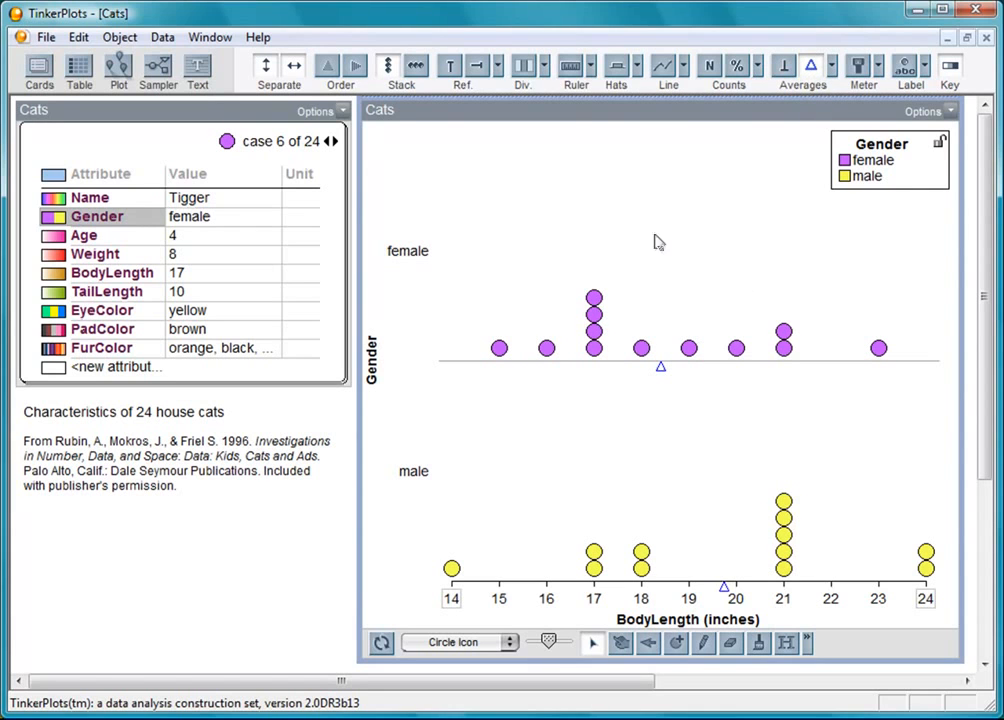
pyautogui.click(450, 70)
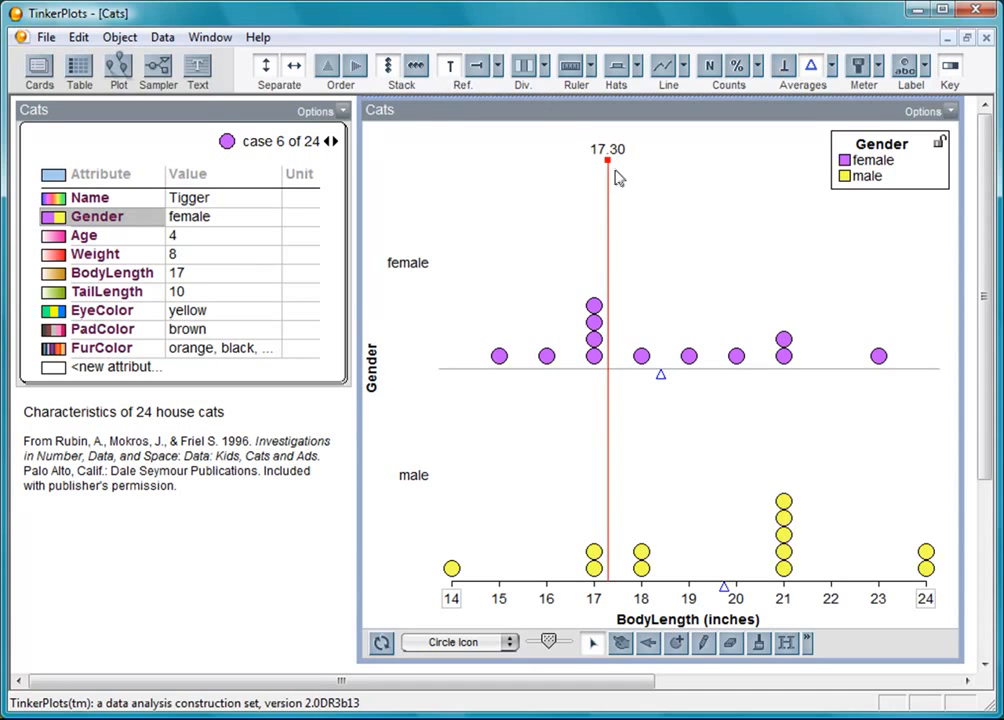
pyautogui.moveTo(606, 161); pyautogui.dragTo(725, 179)
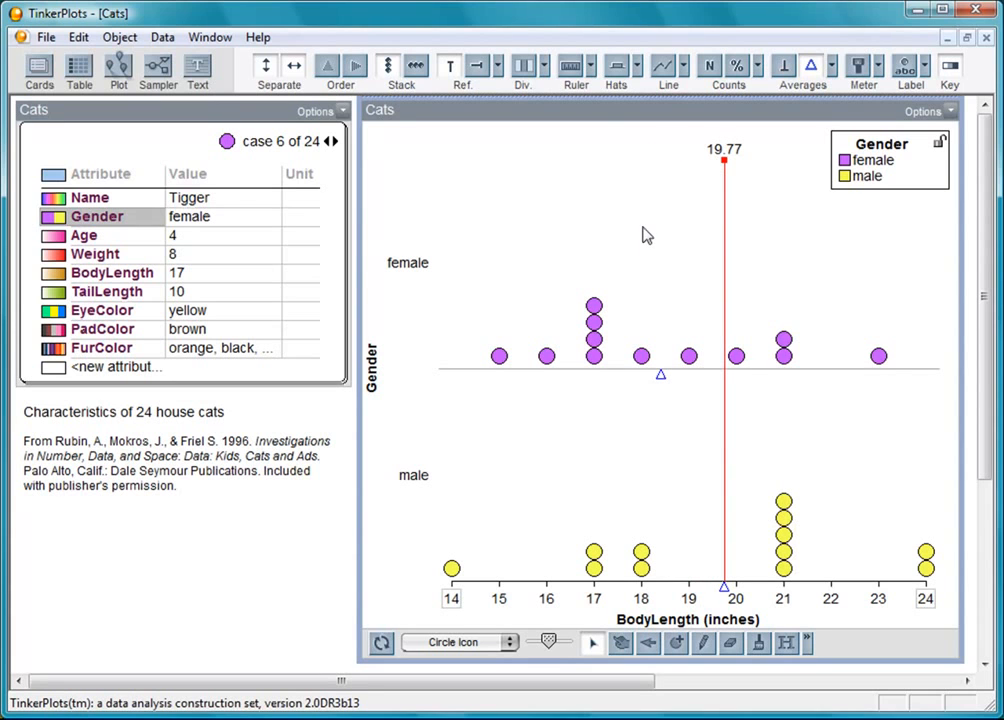
pyautogui.moveTo(549, 645)
pyautogui.mouseDown()
pyautogui.moveTo(560, 645)
pyautogui.moveTo(536, 643)
pyautogui.moveTo(544, 644)
pyautogui.mouseUp()
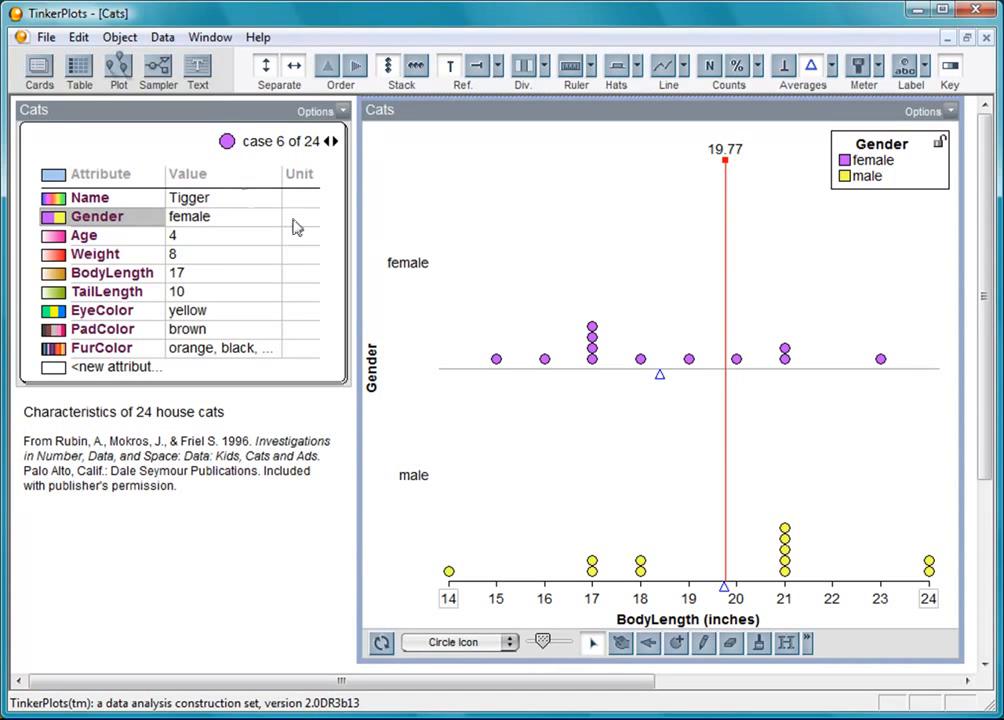
# - Undo the reference line's move and placement, then undo the mean markers via the Edit menu
pyautogui.click(77, 38)
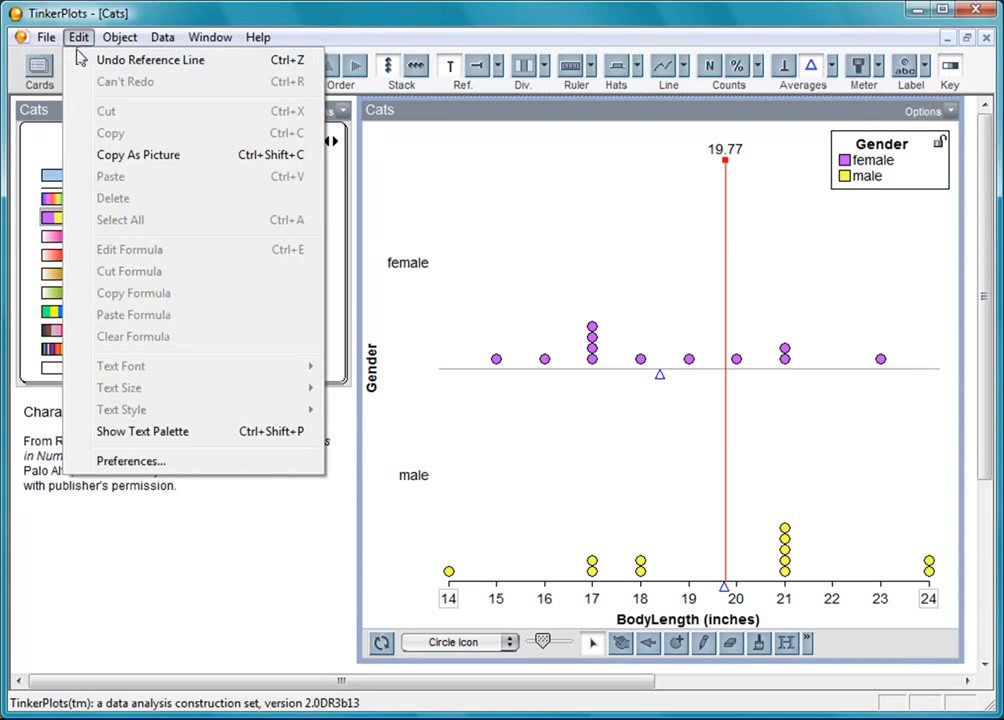
pyautogui.click(80, 60)
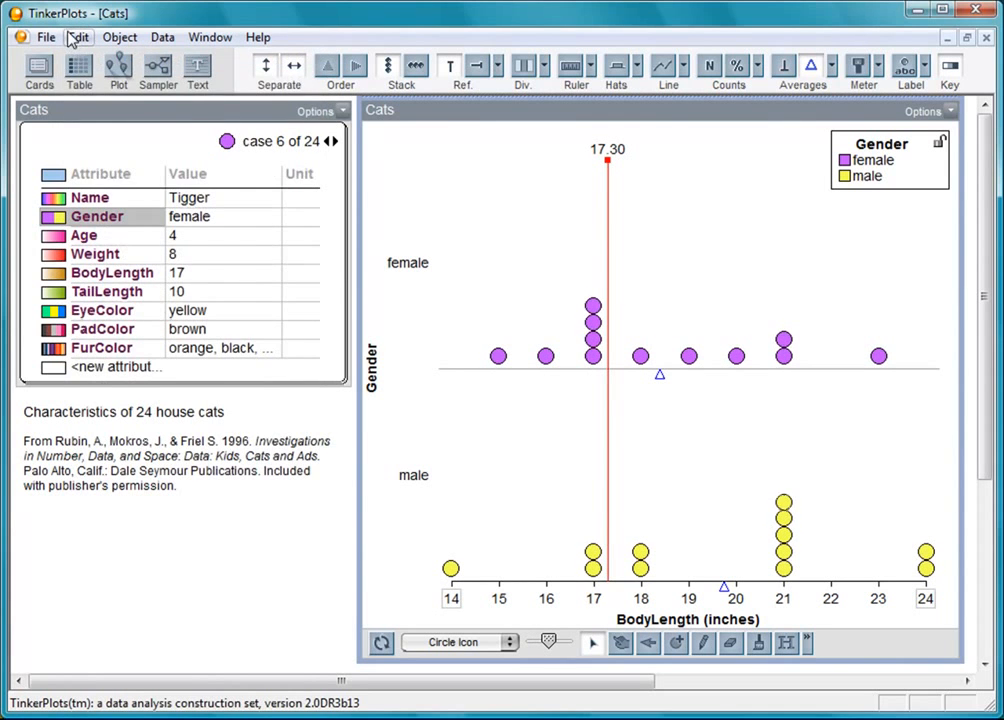
pyautogui.click(78, 38)
pyautogui.click(72, 60)
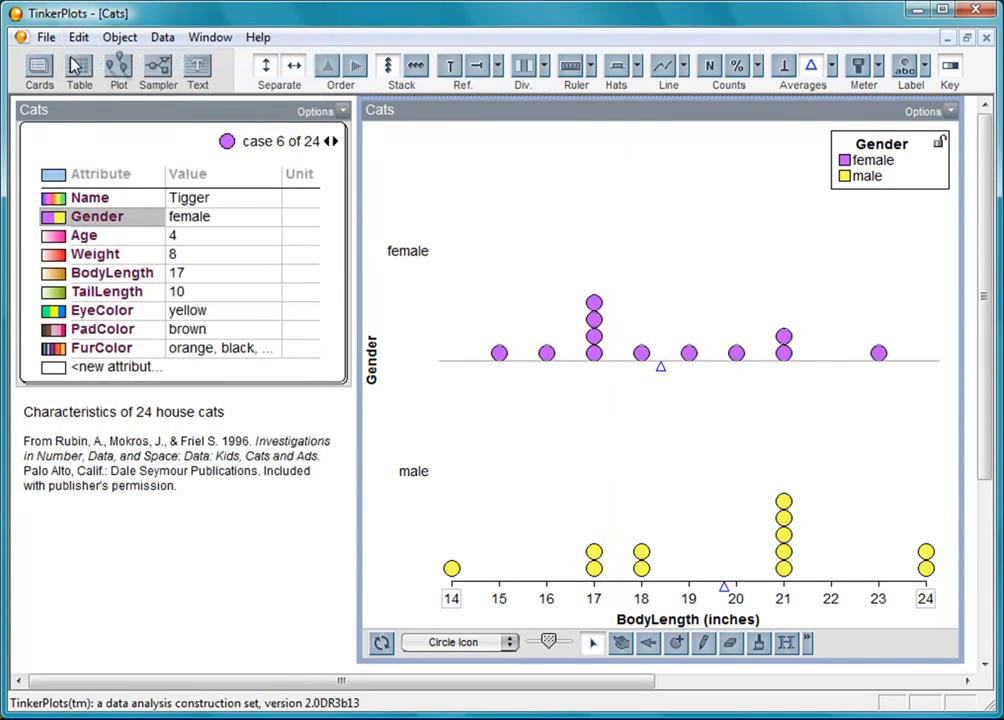
pyautogui.click(72, 40)
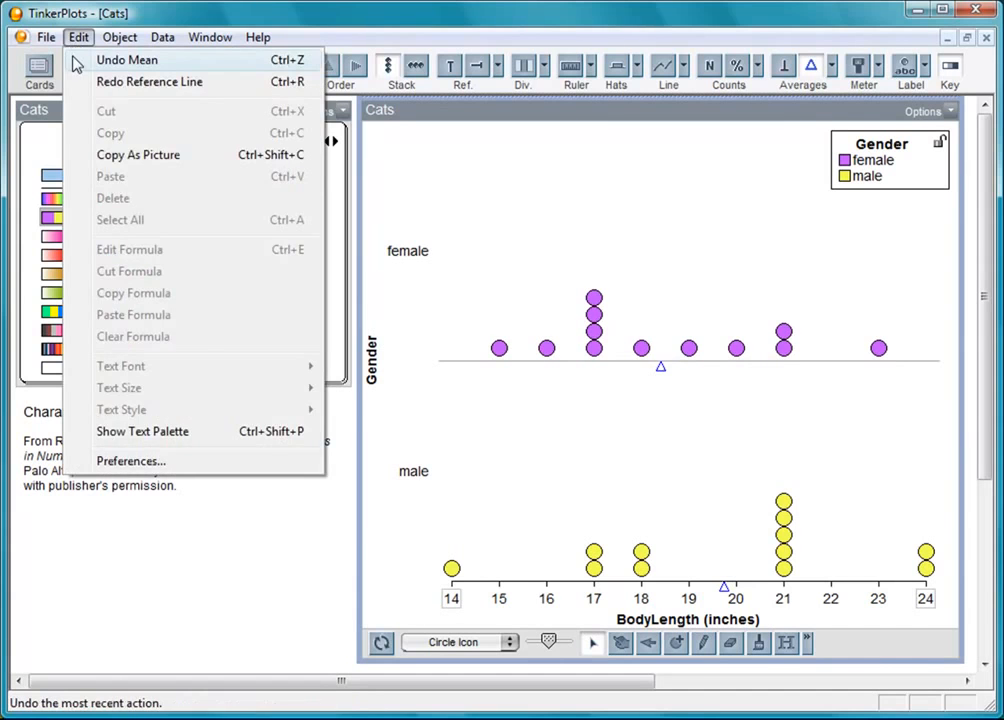
pyautogui.click(74, 61)
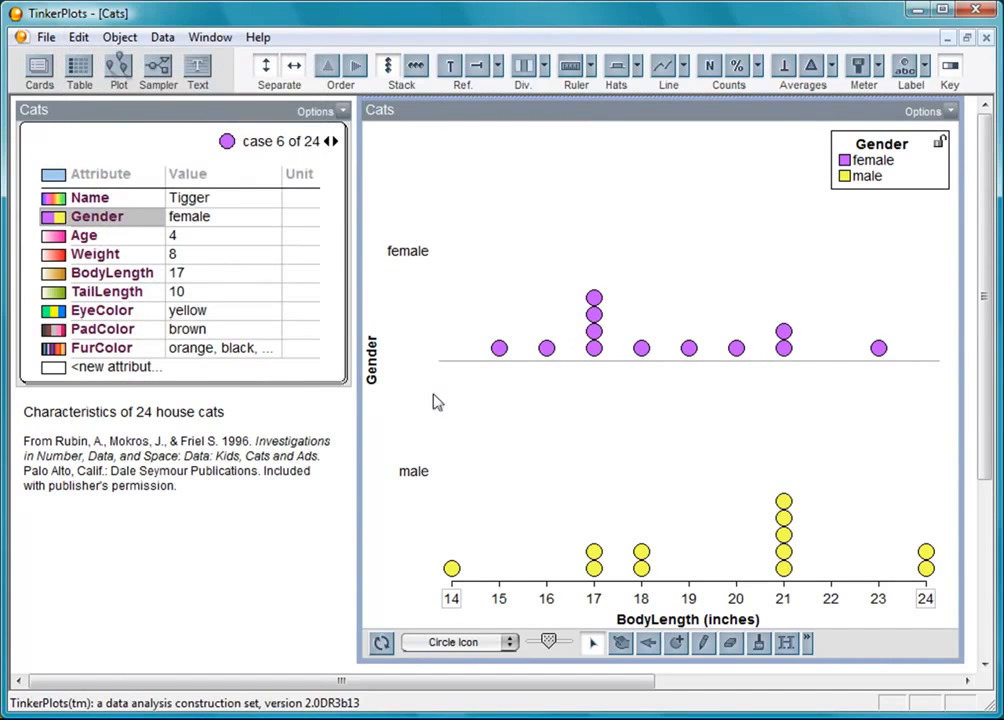